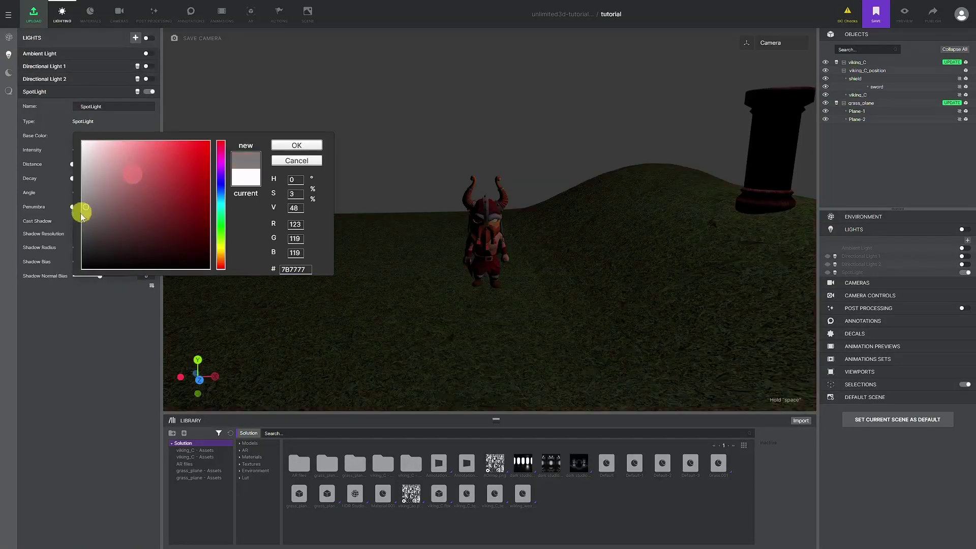
Step: Adjust the SpotLight's base color, shifting its hue to blue and changing its saturation and brightness
drag(220, 176, 222, 198)
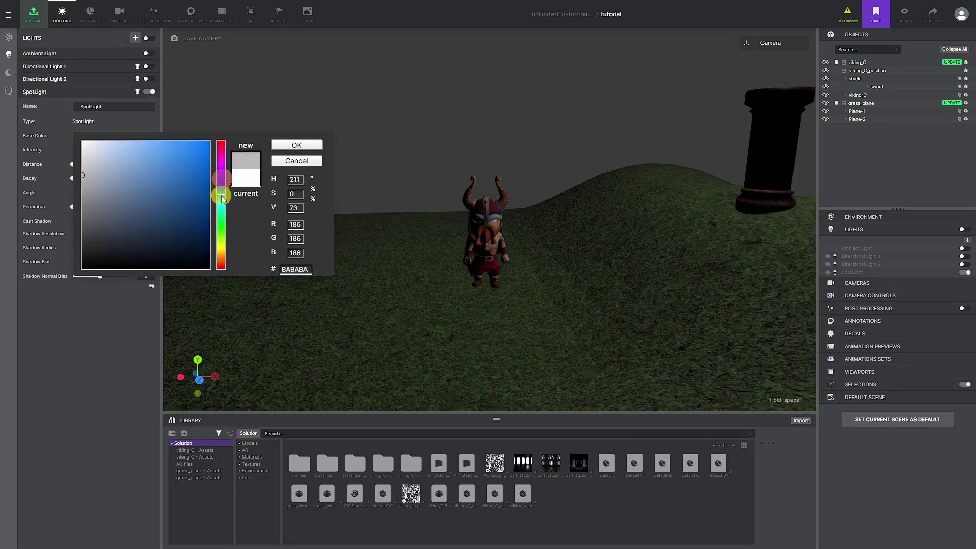
mouse_move(125, 175)
mouse_down()
mouse_move(62, 158)
mouse_move(159, 160)
mouse_up()
drag(223, 194, 221, 200)
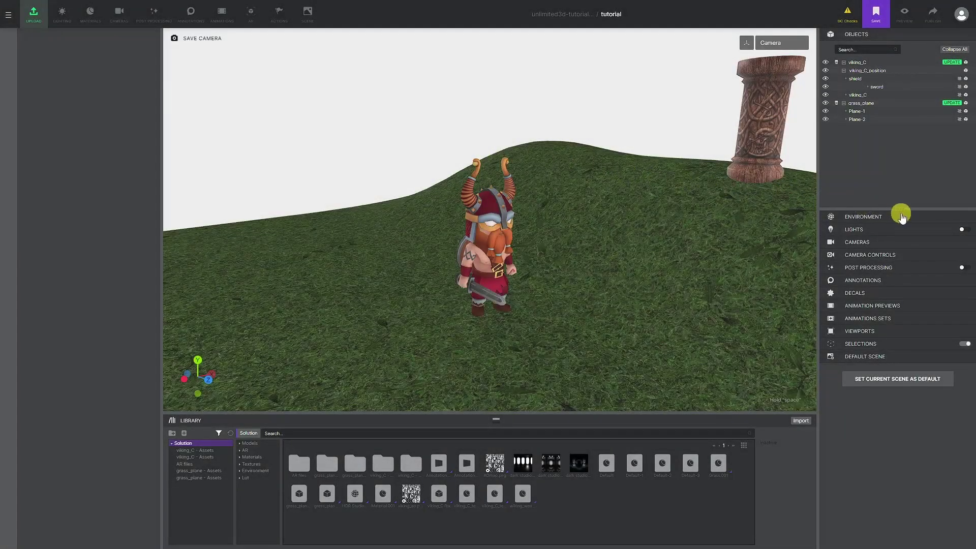
Step: Expand the scene's environment and lights lists to view their entries
click(902, 216)
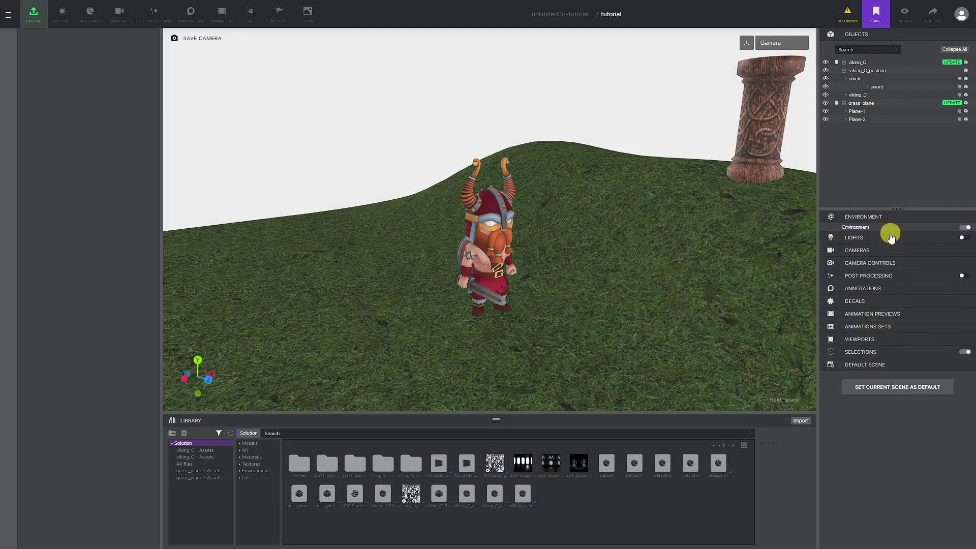
click(884, 237)
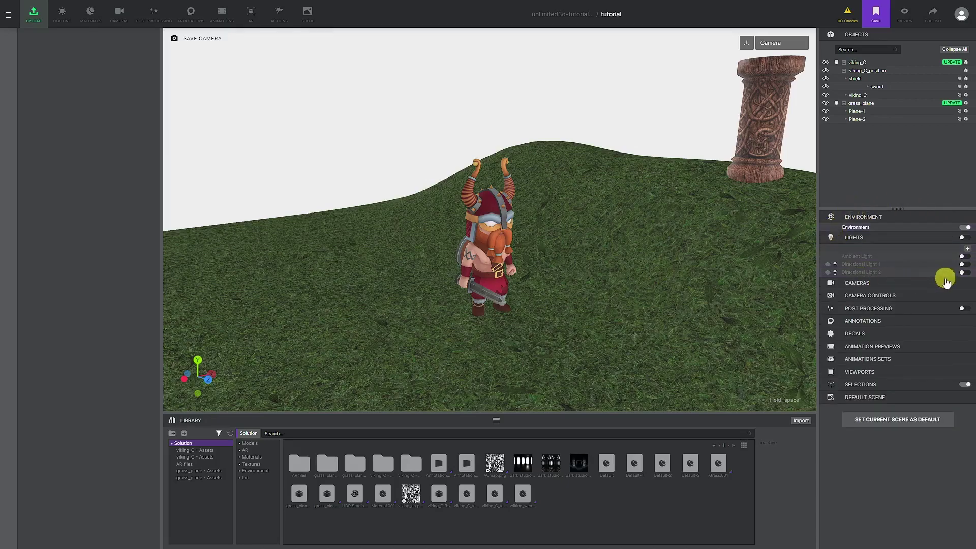
drag(736, 251, 724, 230)
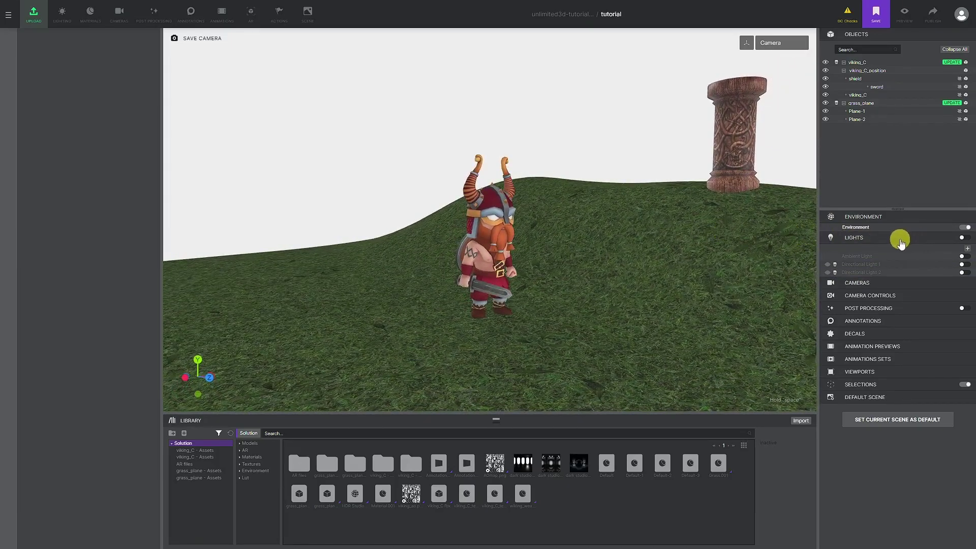
Step: Switch the environment map to Custom using the dark studio1 image, with intensity 1.32 and rotation 130
click(59, 21)
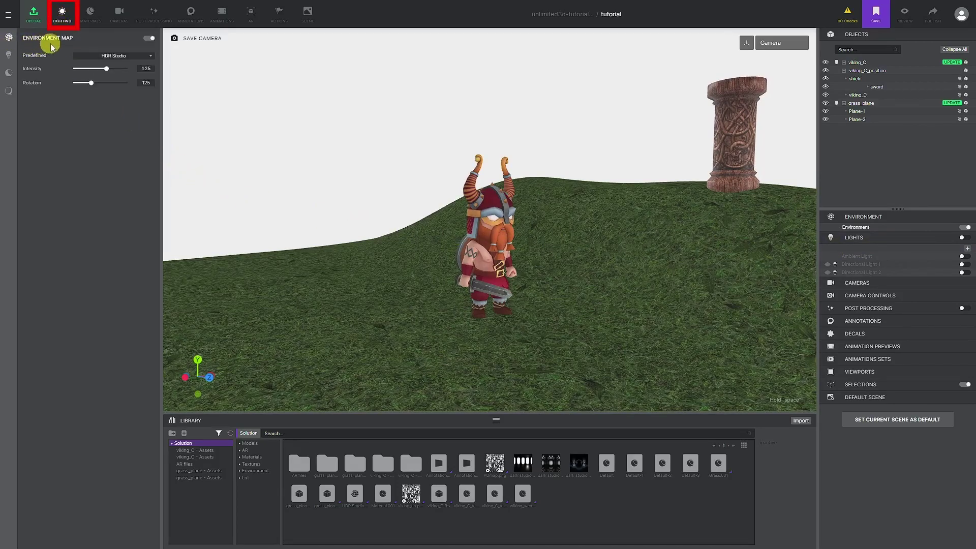
click(149, 57)
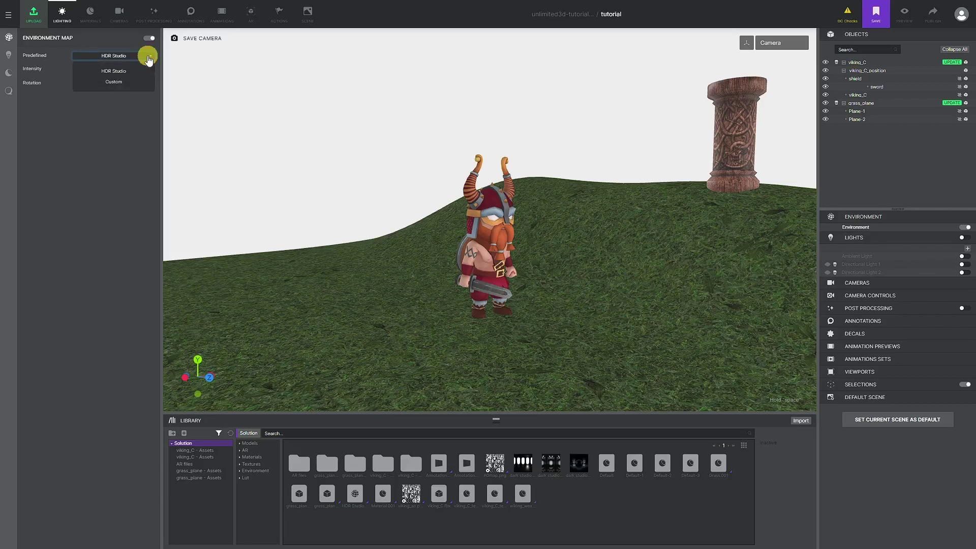
click(114, 82)
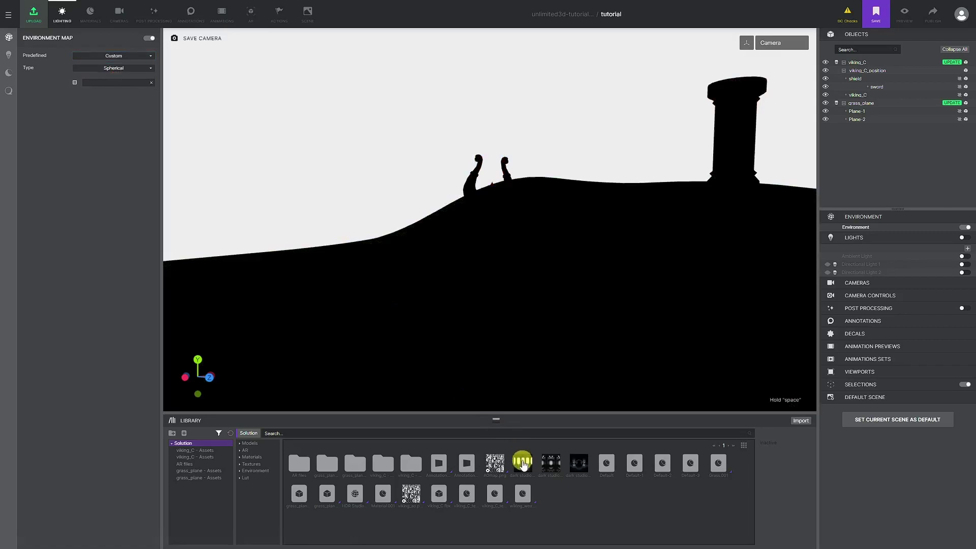
drag(512, 449, 123, 82)
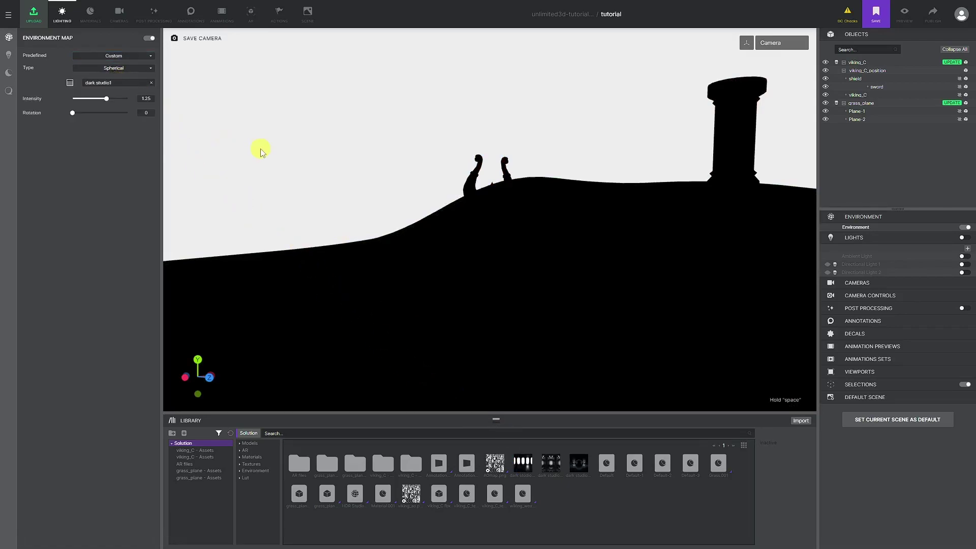
drag(533, 134, 521, 135)
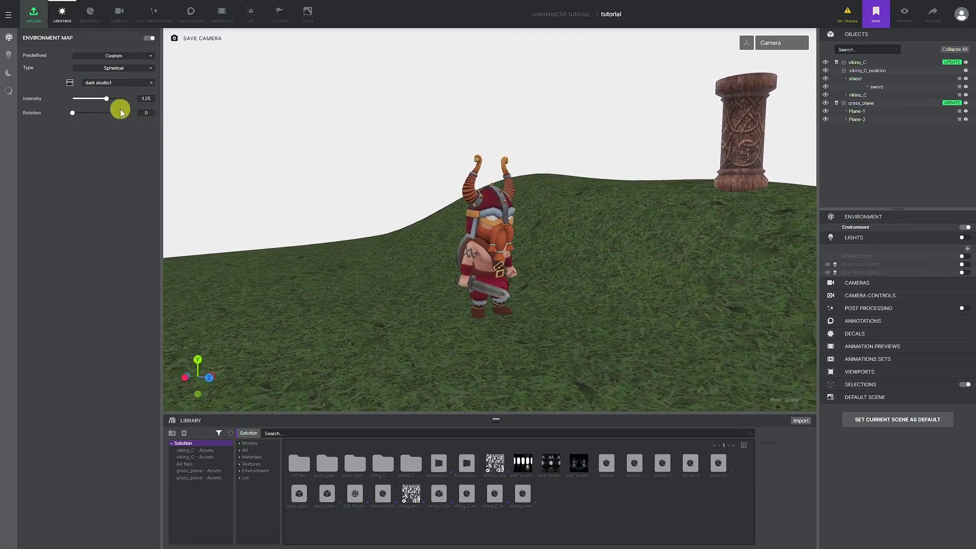
drag(108, 99, 92, 112)
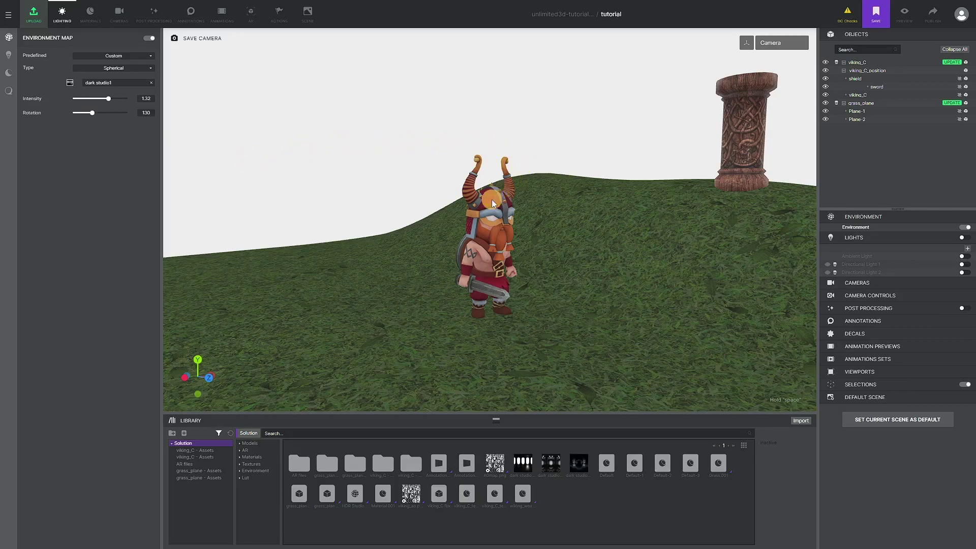
Step: Assign dark studio3 as the environment map of the viking_C material and raise that map's intensity and rotation
click(477, 191)
scroll(110, 254, down, 3)
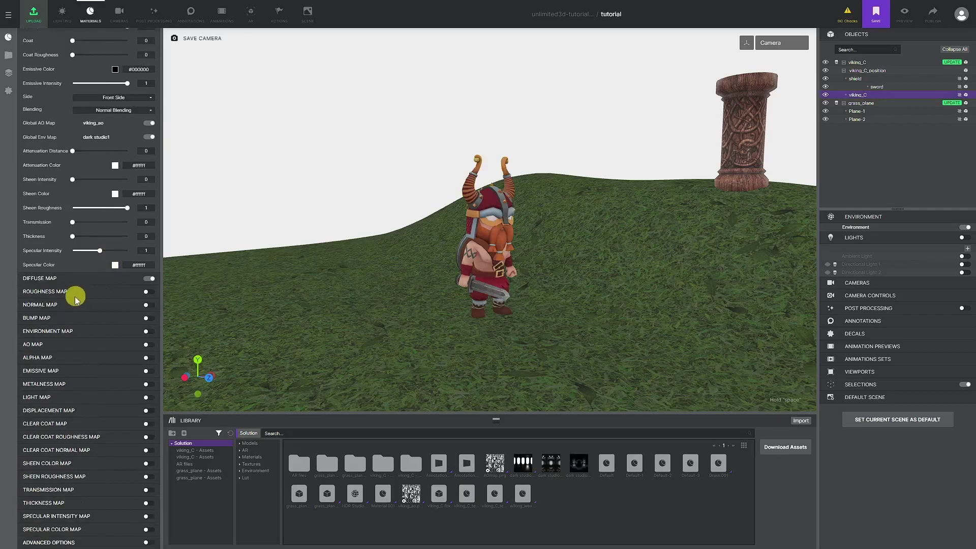
click(69, 332)
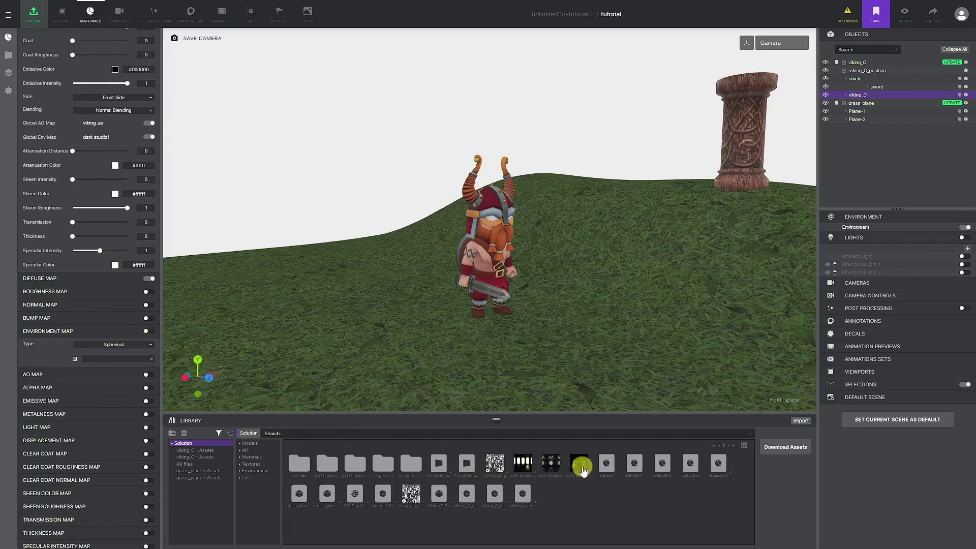
drag(578, 467, 118, 358)
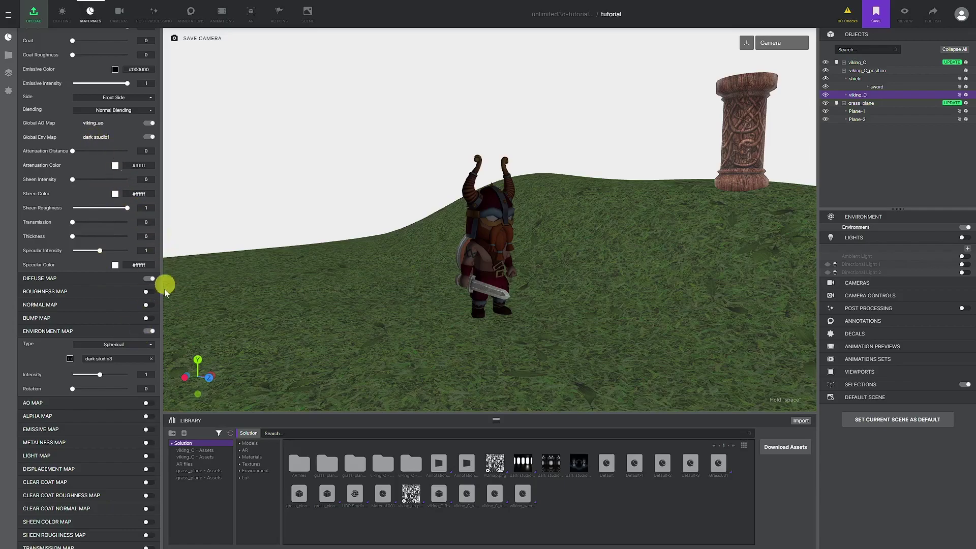
drag(100, 379, 131, 368)
drag(72, 389, 92, 389)
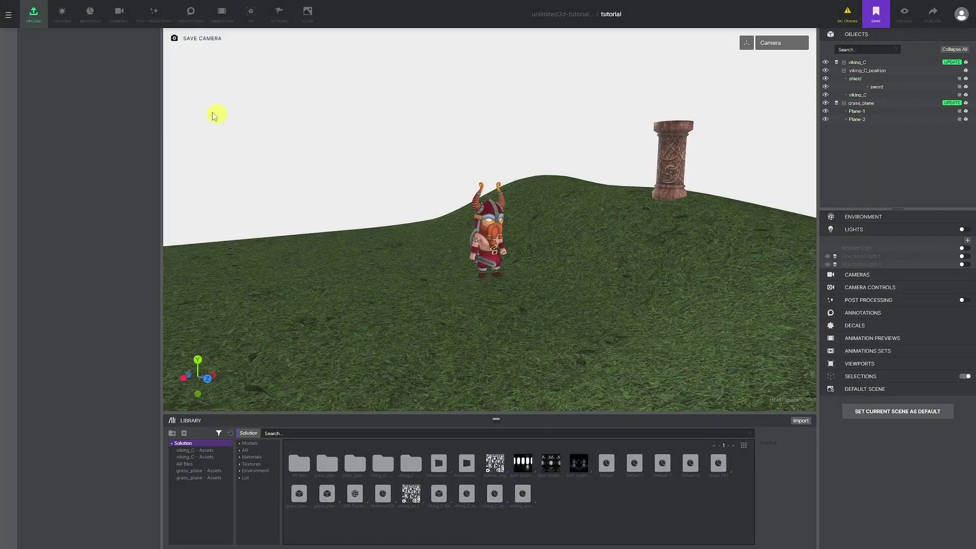
Step: Open the scene's light settings and examine the Ambient Light's properties
click(61, 14)
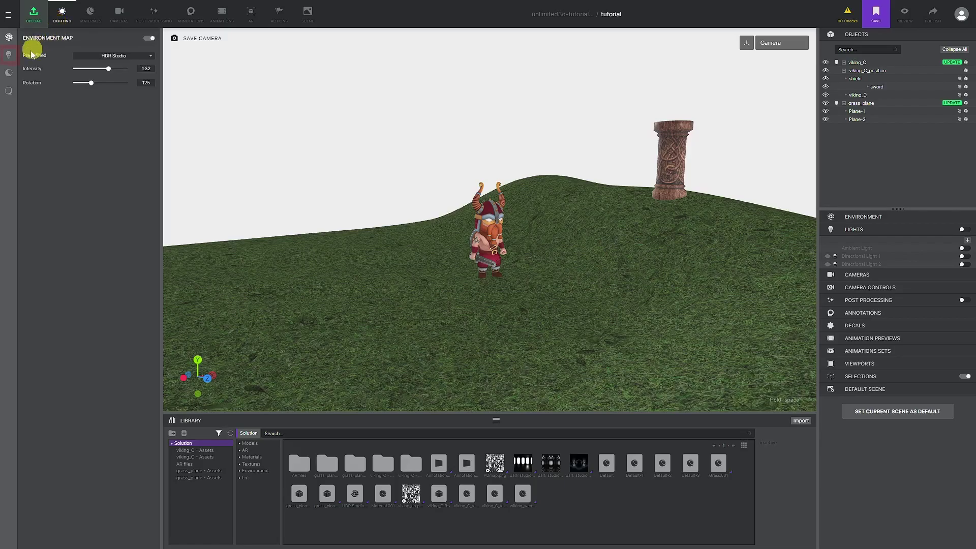
click(8, 54)
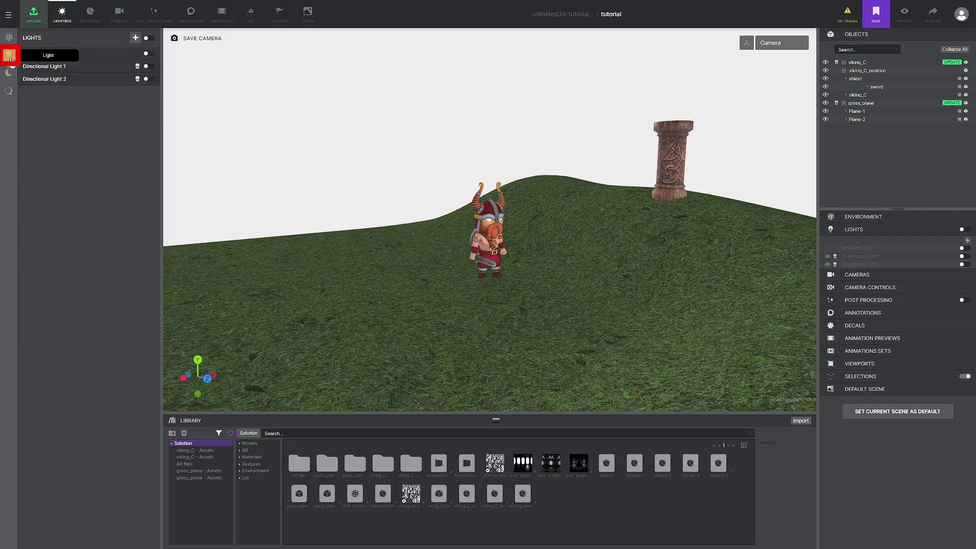
click(105, 53)
click(101, 126)
click(101, 127)
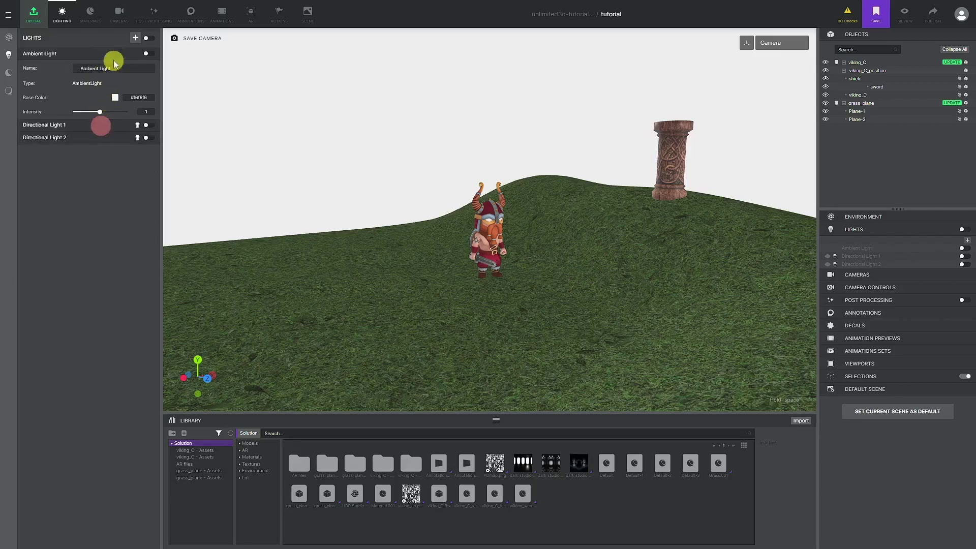
click(112, 54)
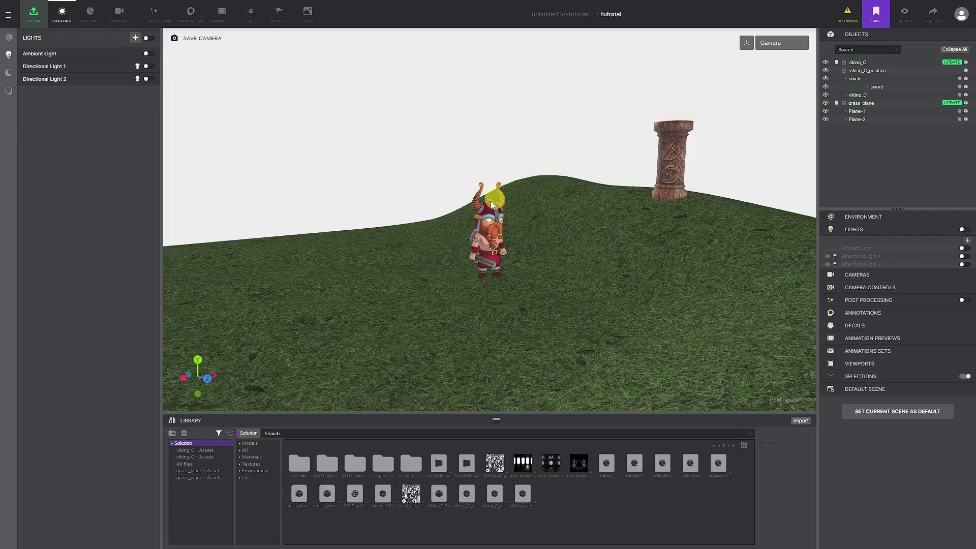
Step: Add a new light of type SpotLight to the scene
click(135, 38)
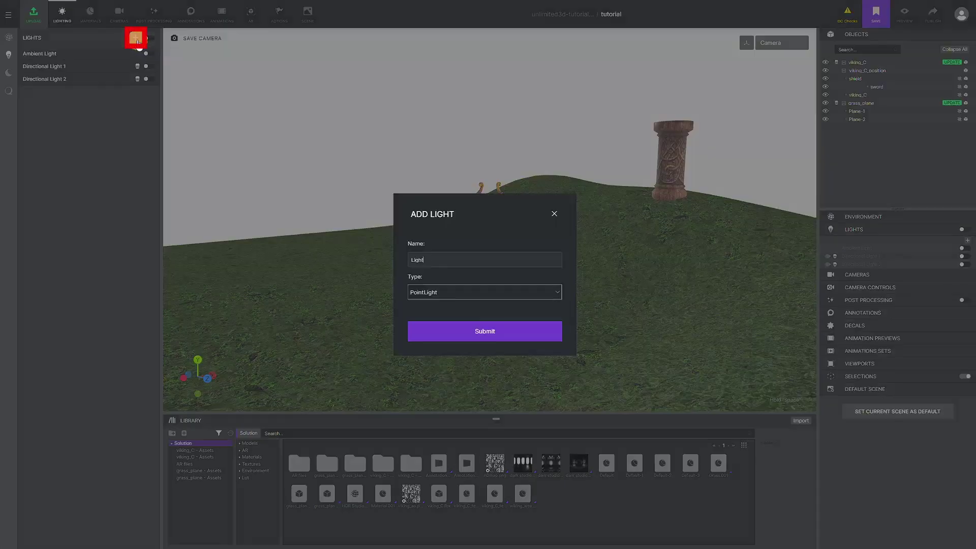
click(451, 259)
click(494, 290)
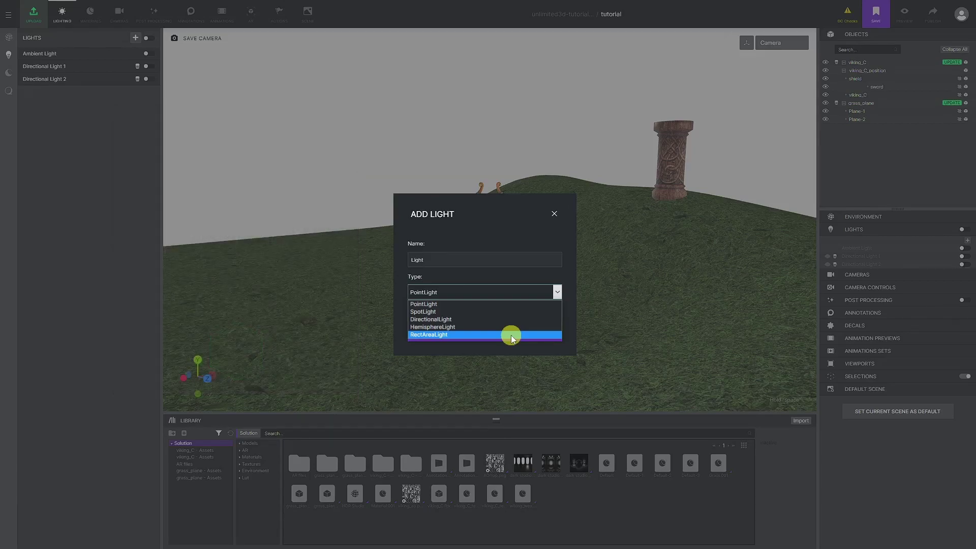
click(501, 312)
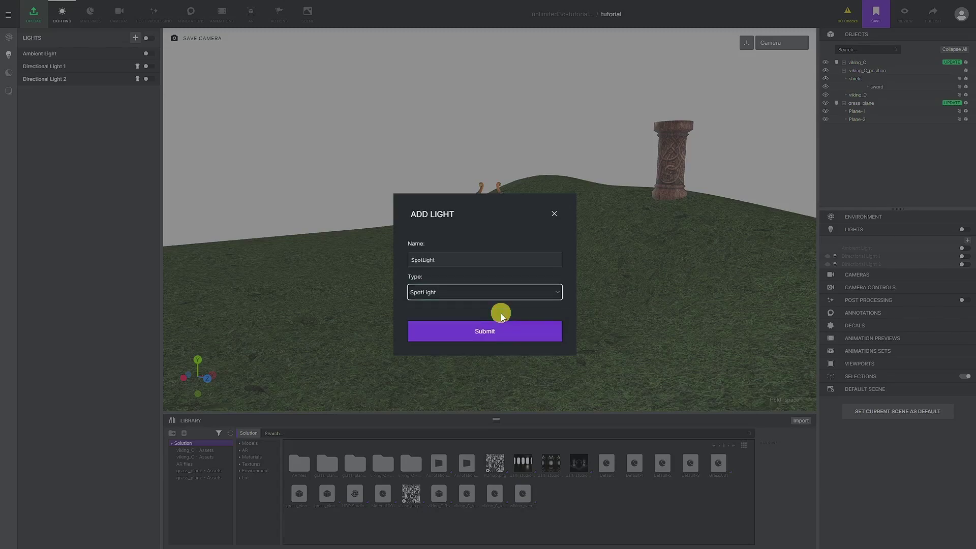
click(497, 331)
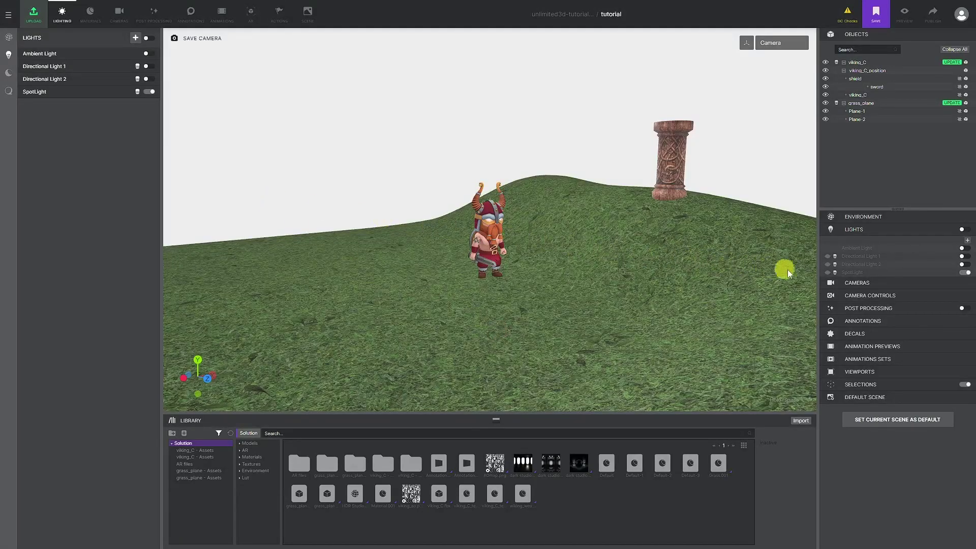
Step: Show the SpotLight's helper lines, select the light and move it toward the carved pillar
click(827, 272)
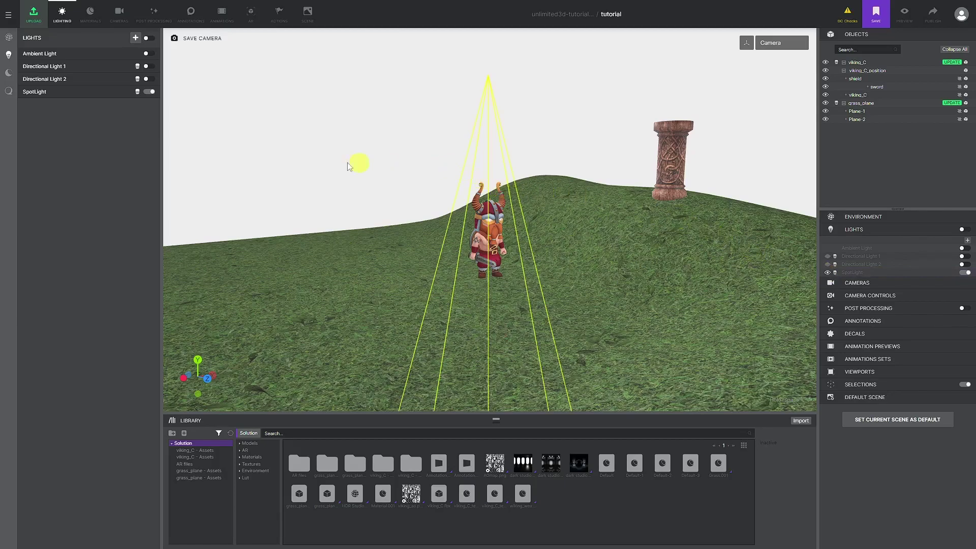
click(858, 273)
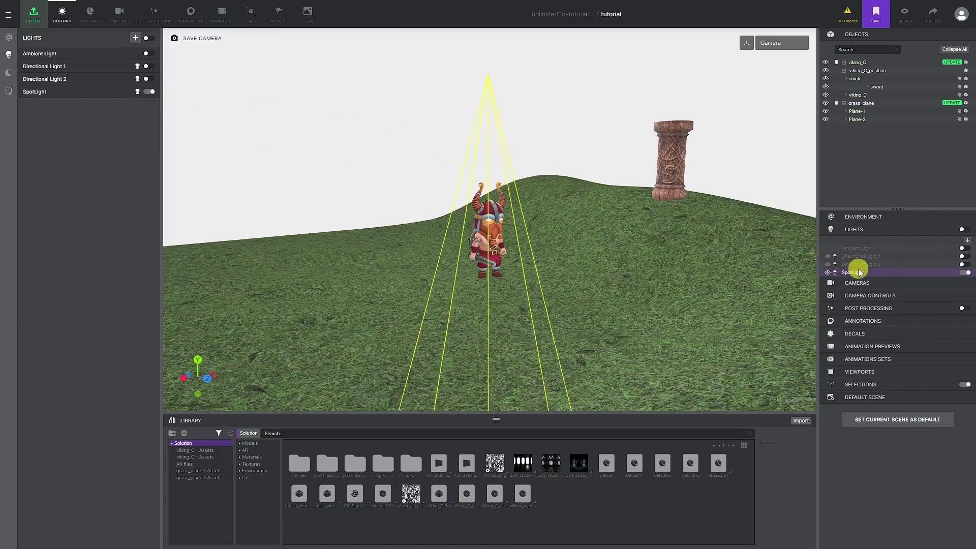
click(488, 81)
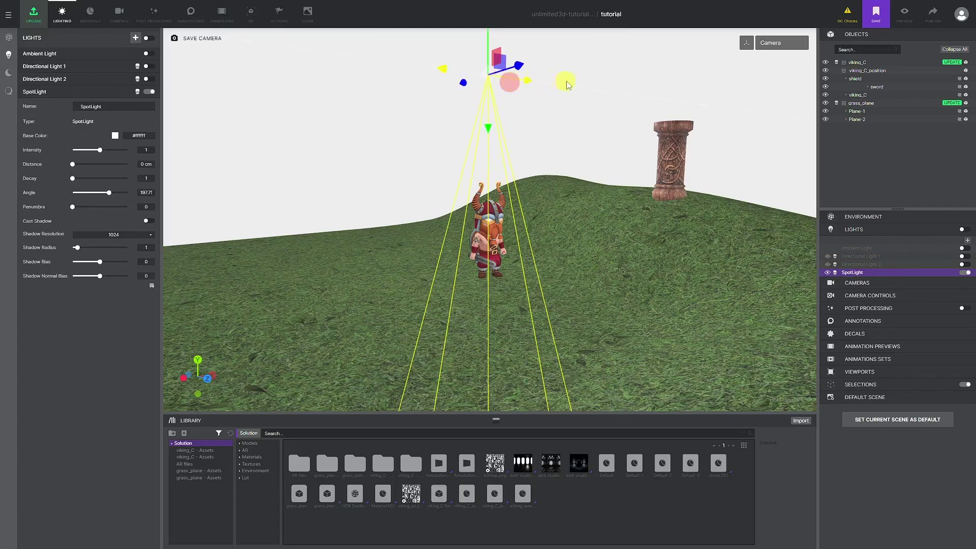
drag(507, 77, 687, 126)
drag(684, 57, 683, 66)
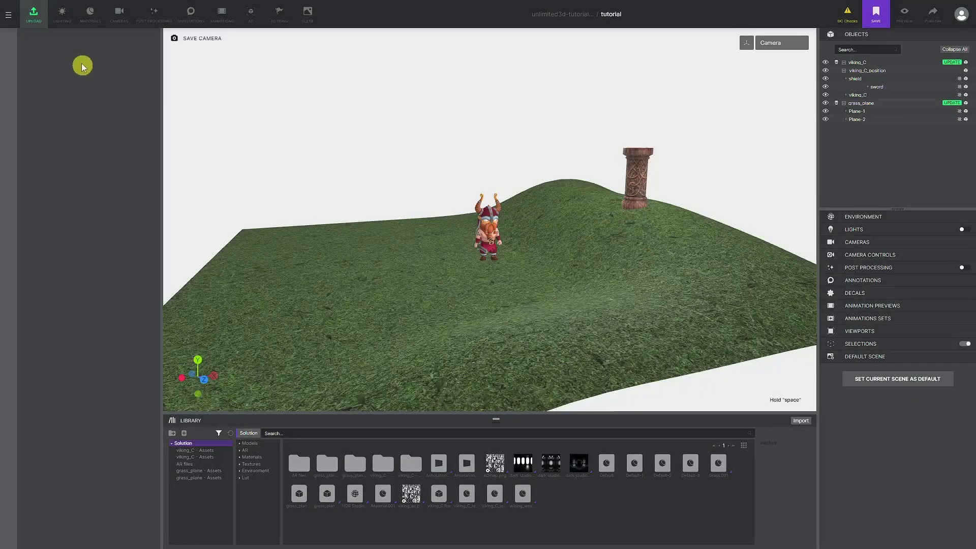
Step: Set the intensity of the viking_ao global AO map to 1.12 while viewing the viking up close
click(64, 23)
click(8, 73)
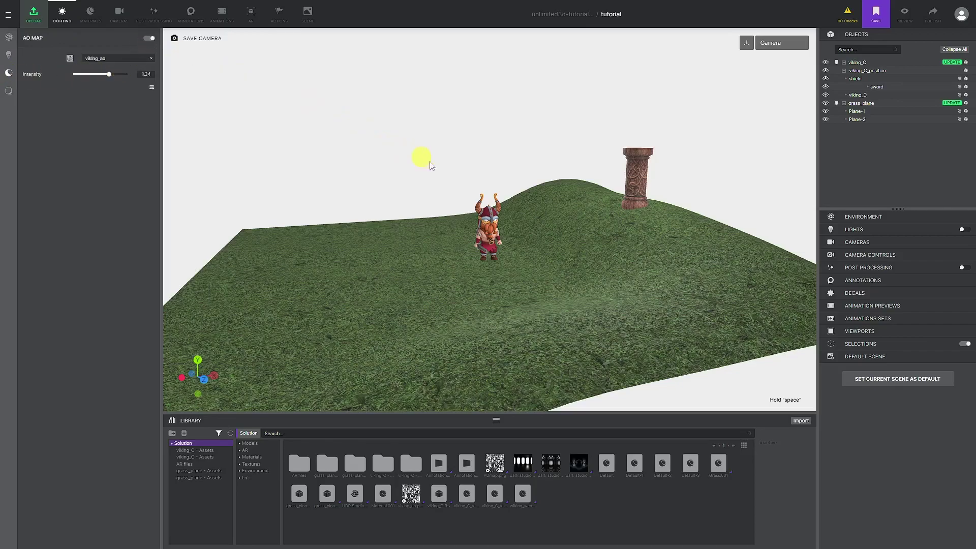
double_click(468, 193)
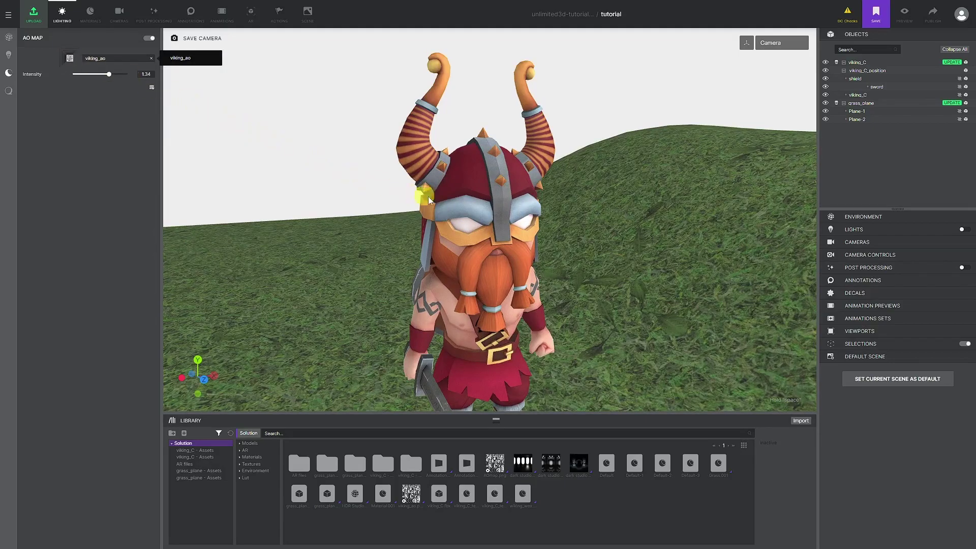
mouse_move(578, 211)
mouse_down()
mouse_move(564, 211)
mouse_move(573, 209)
mouse_up()
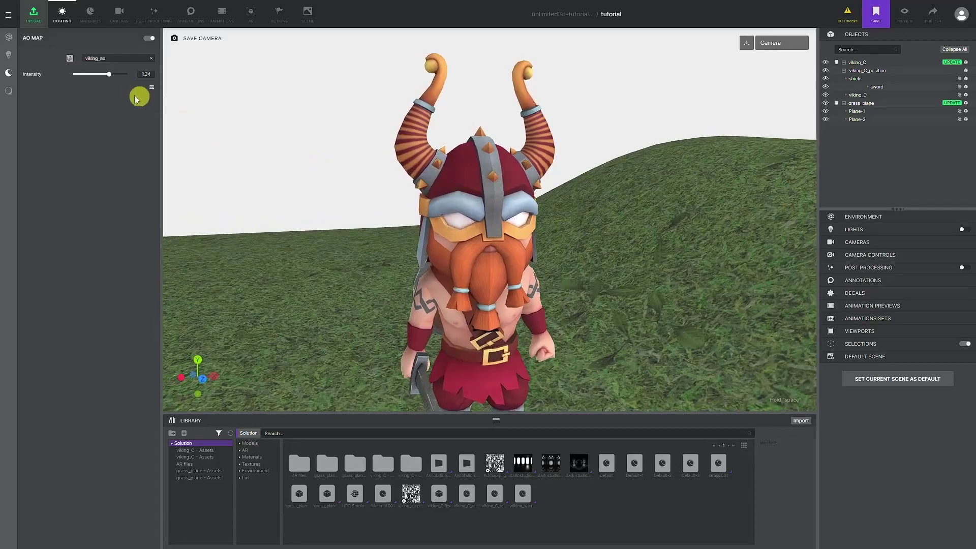
mouse_move(122, 74)
mouse_down()
mouse_move(70, 74)
mouse_move(117, 74)
mouse_move(106, 74)
mouse_up()
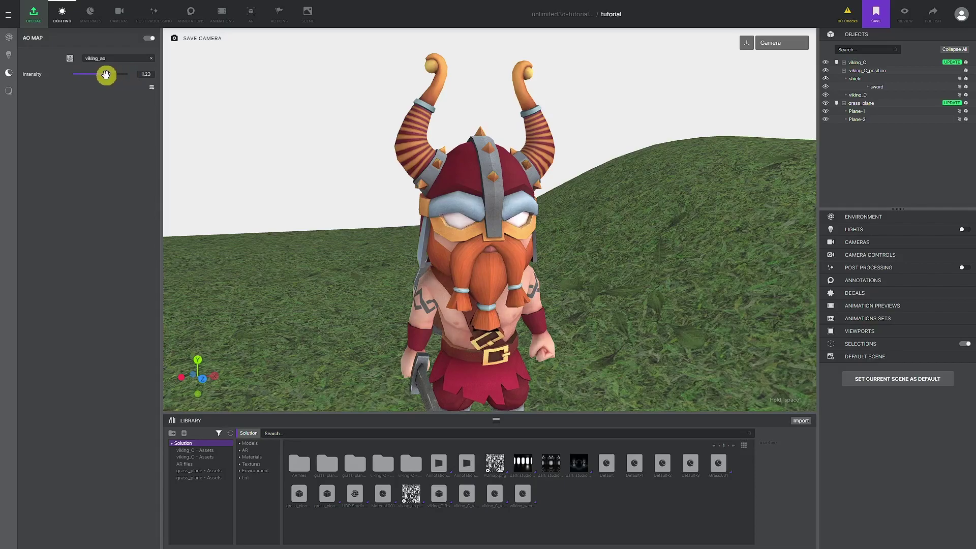
drag(483, 196, 570, 210)
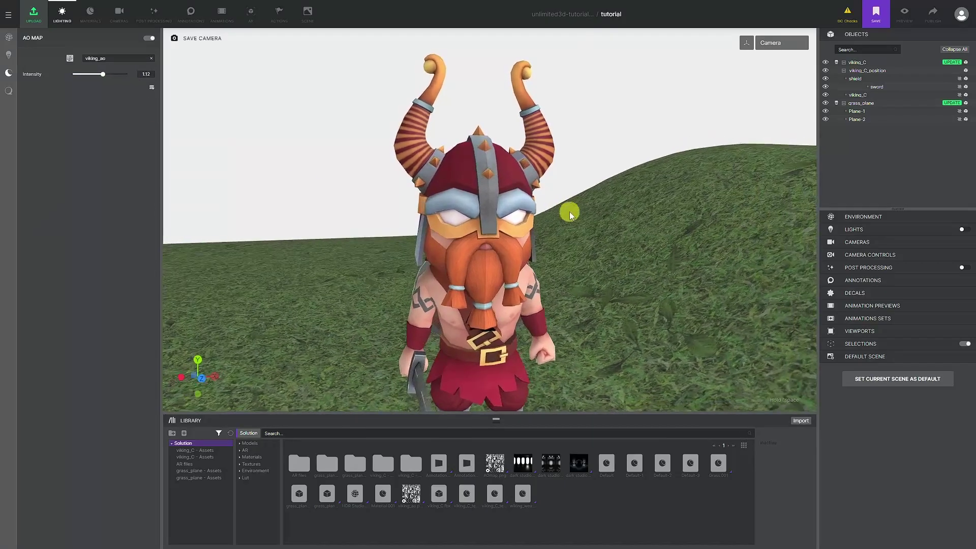
Step: Toggle the AO map off and on to compare its effect on the viking, leaving it enabled
click(150, 39)
click(150, 39)
click(150, 40)
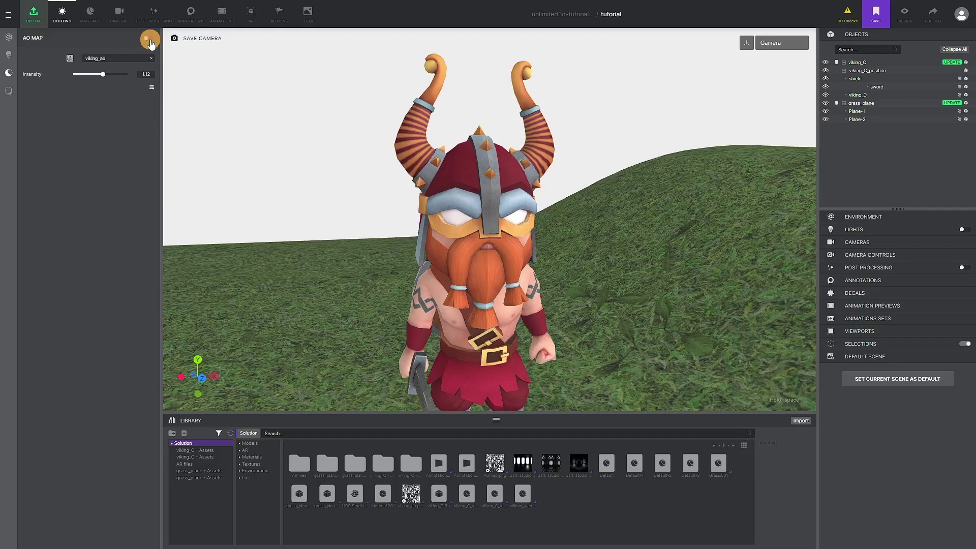
click(149, 40)
mouse_move(570, 186)
mouse_down()
mouse_move(544, 183)
mouse_move(580, 185)
mouse_up()
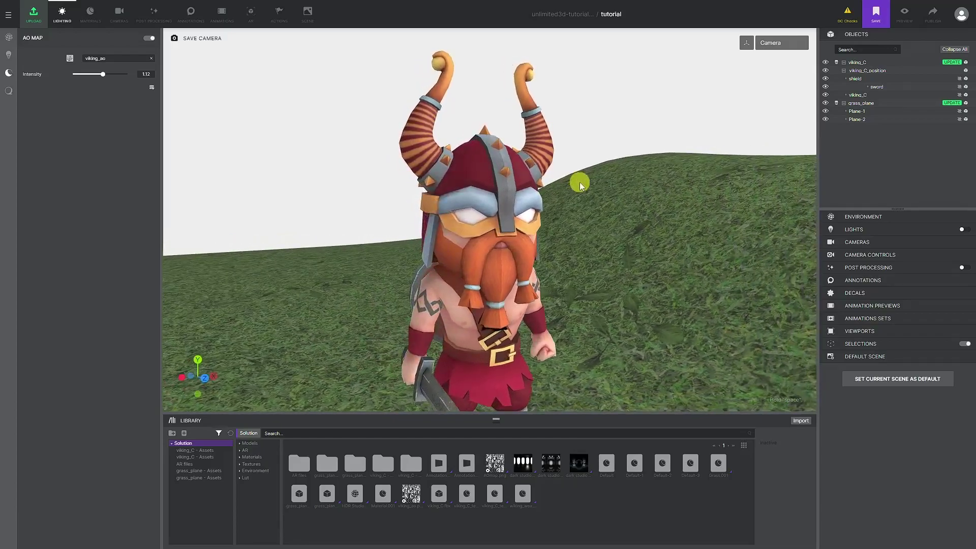
Step: Save the project and expand the scene's lights list
scroll(549, 201, down, 6)
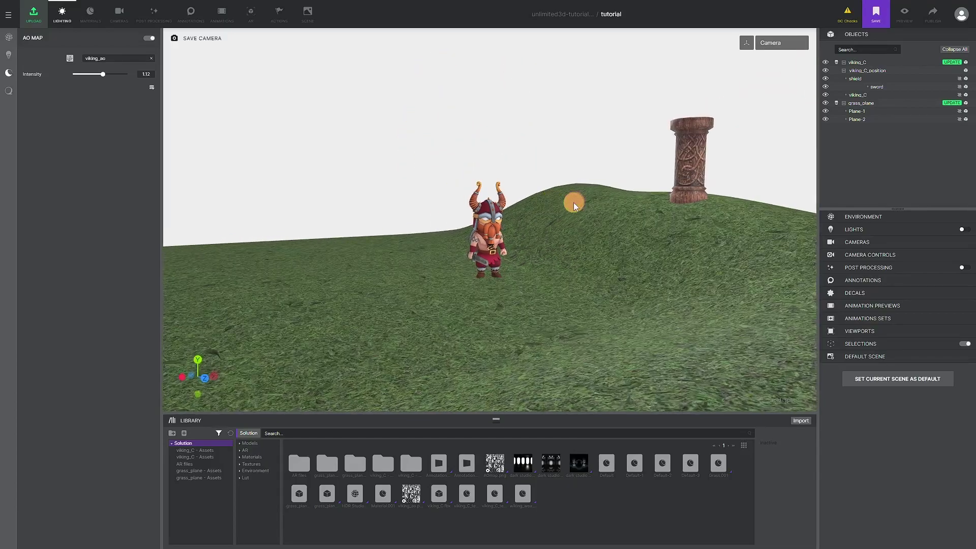
drag(569, 208, 575, 208)
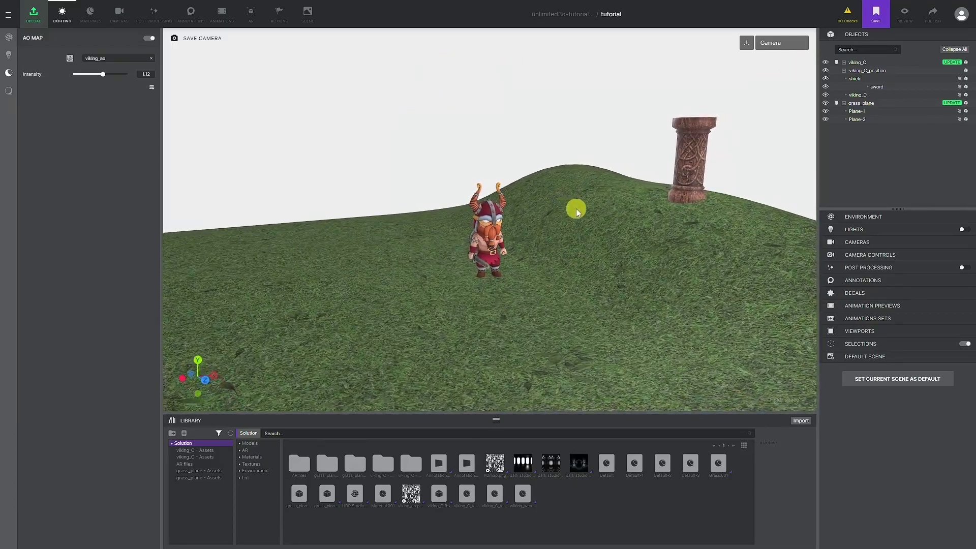
click(872, 12)
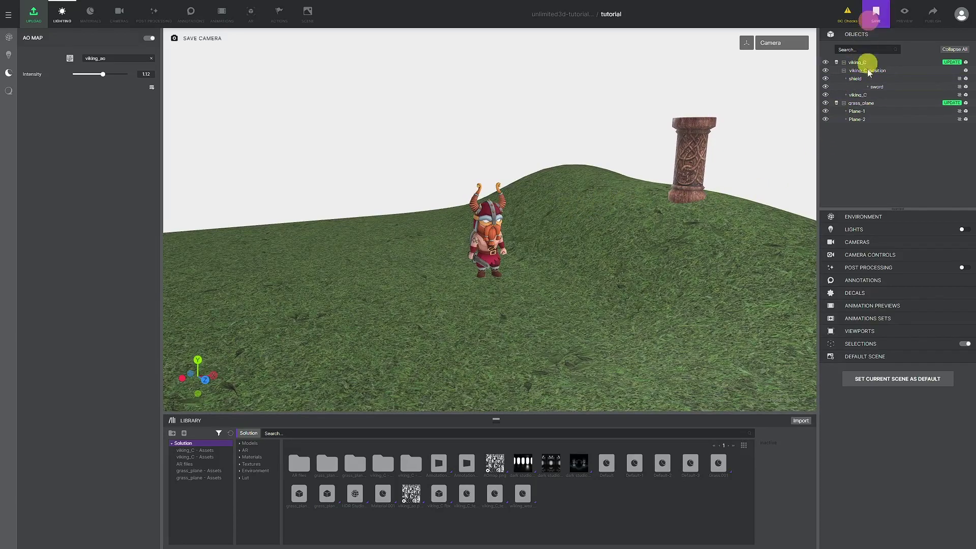
click(864, 229)
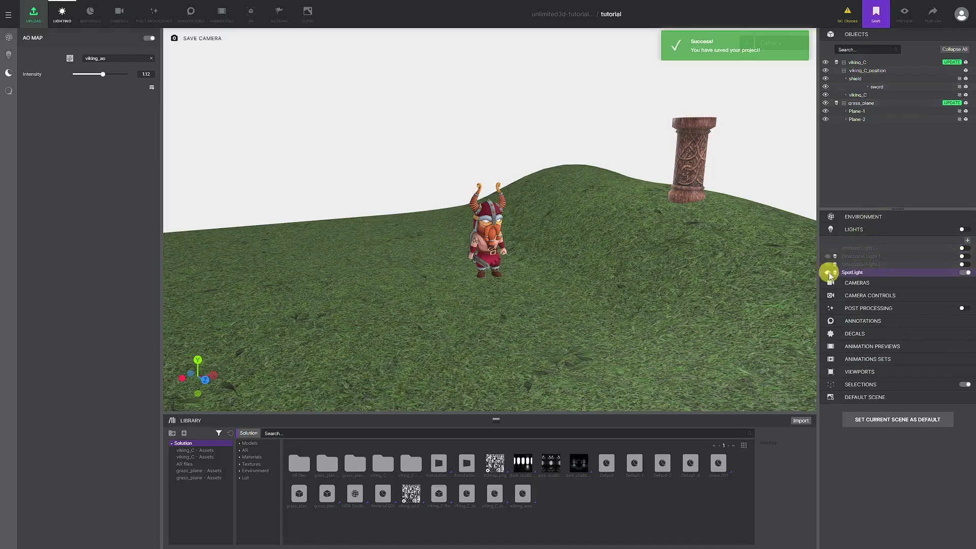